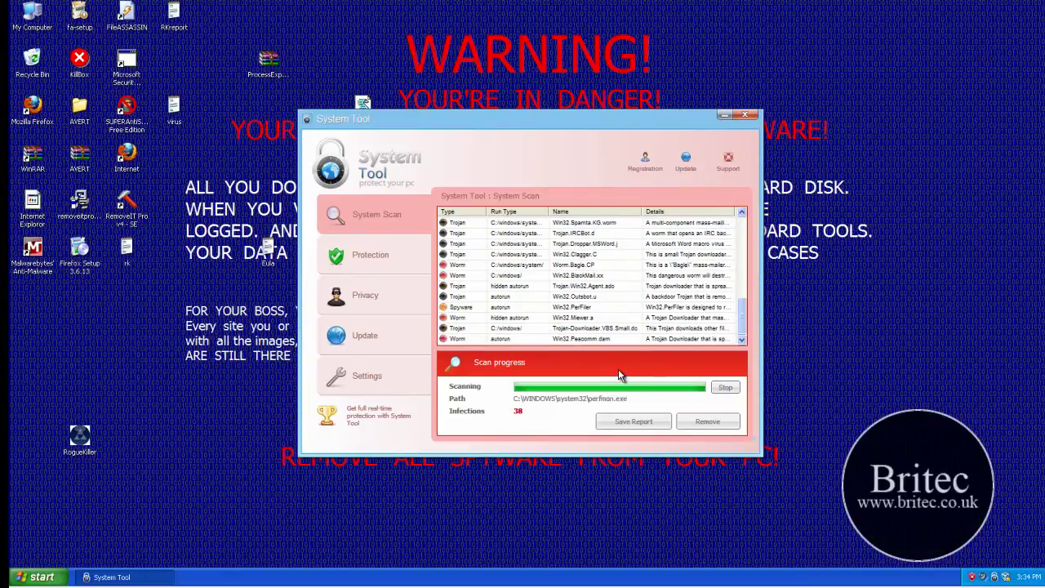
- Close the fake System Tool scanner window
left_click(462, 389)
left_click(635, 171)
left_click(481, 306)
left_click(744, 115)
- Restart the computer and boot Windows into Safe Mode from the Advanced Options Menu
left_click(37, 576)
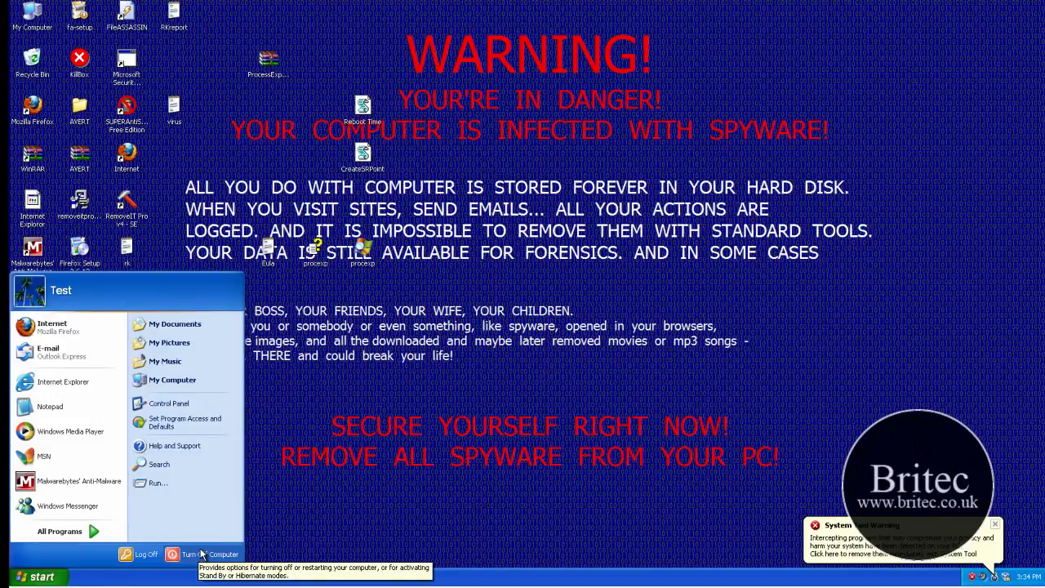
left_click(203, 554)
key("Escape")
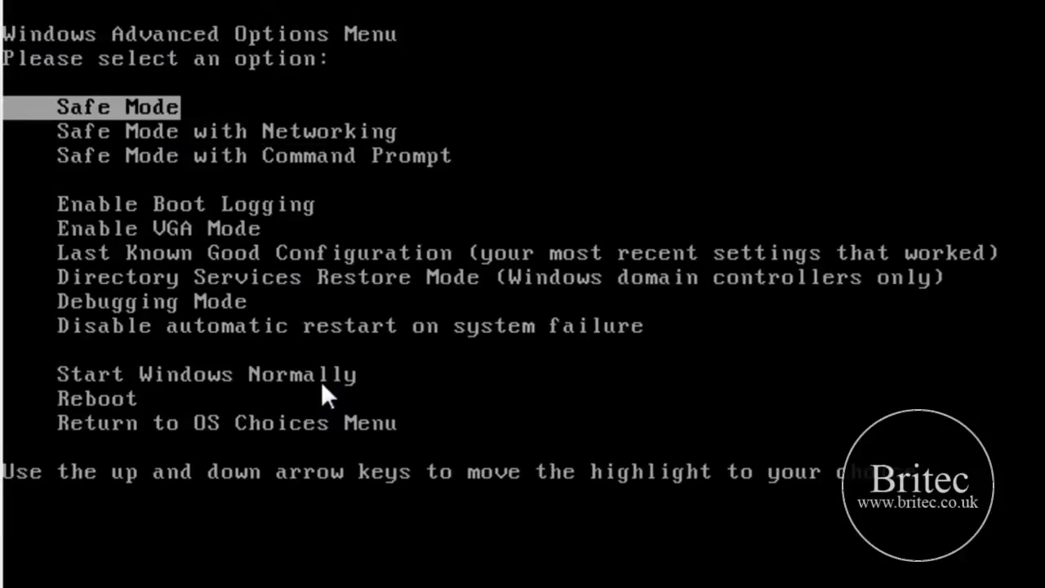
key("Return")
key("Return")
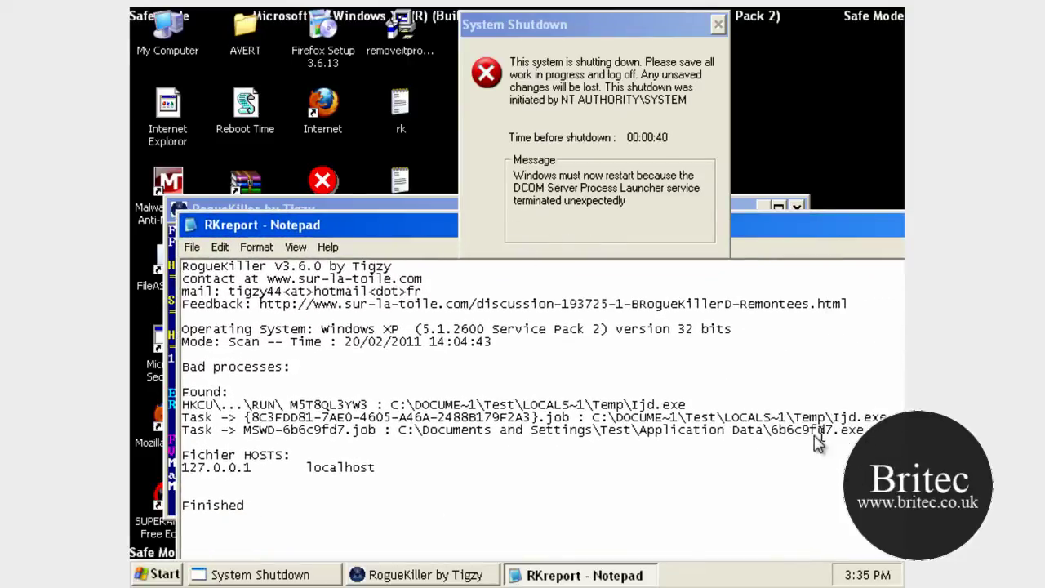
- Close the RKreport file and the finished RogueKiller scan, and relaunch RogueKiller
left_click_drag(782, 233, 723, 280)
left_click(807, 282)
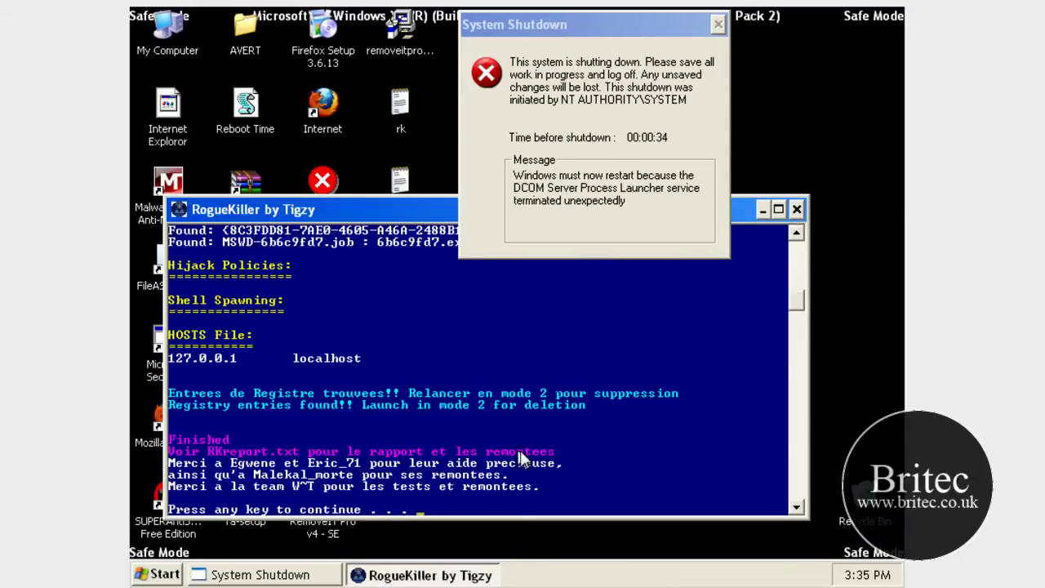
key("Return")
left_click(397, 267)
double_click(396, 266)
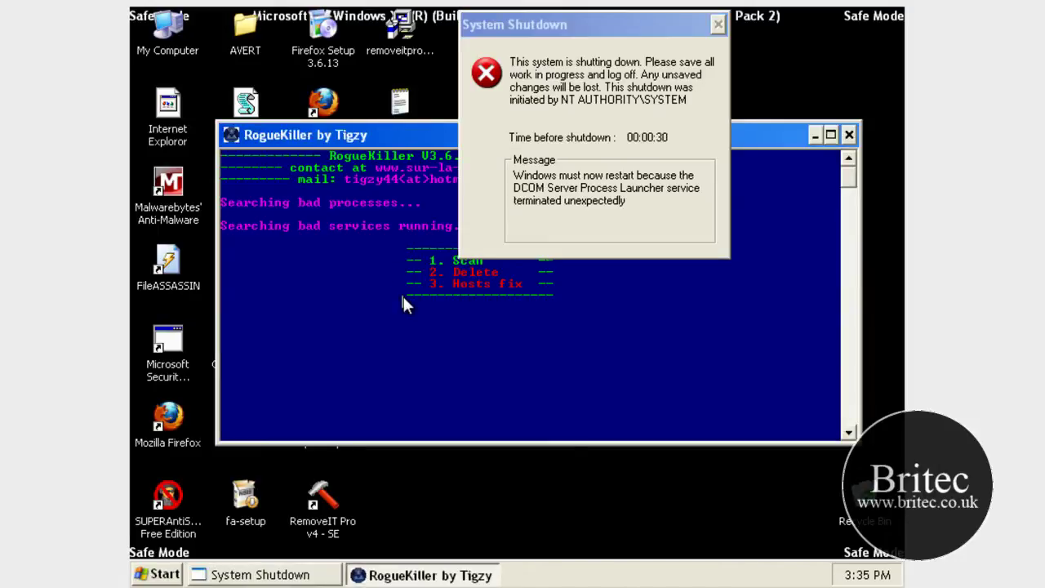
- Run RogueKiller from its mode menu and save the RKreport text file
key("Return")
double_click(380, 285)
double_click(367, 28)
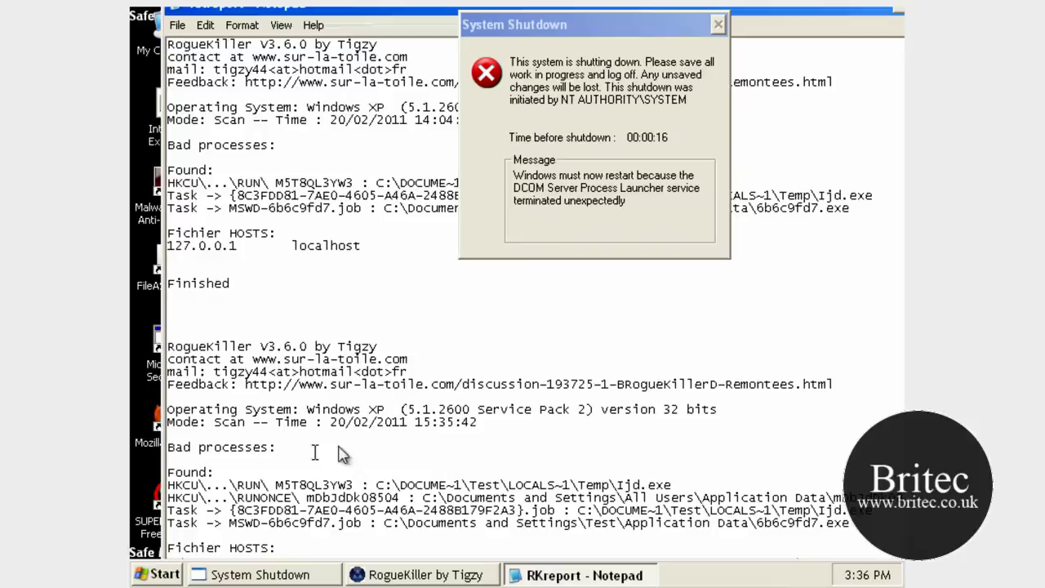
left_click(177, 25)
left_click(249, 95)
left_click(655, 395)
left_click(478, 346)
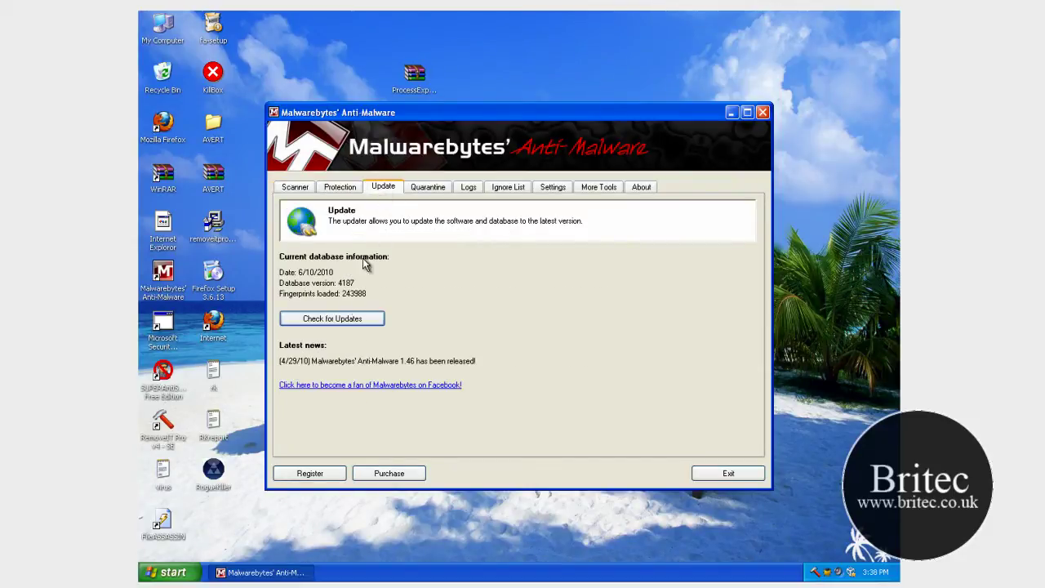
- Check for database updates in Malwarebytes' Anti-Malware
left_click(351, 319)
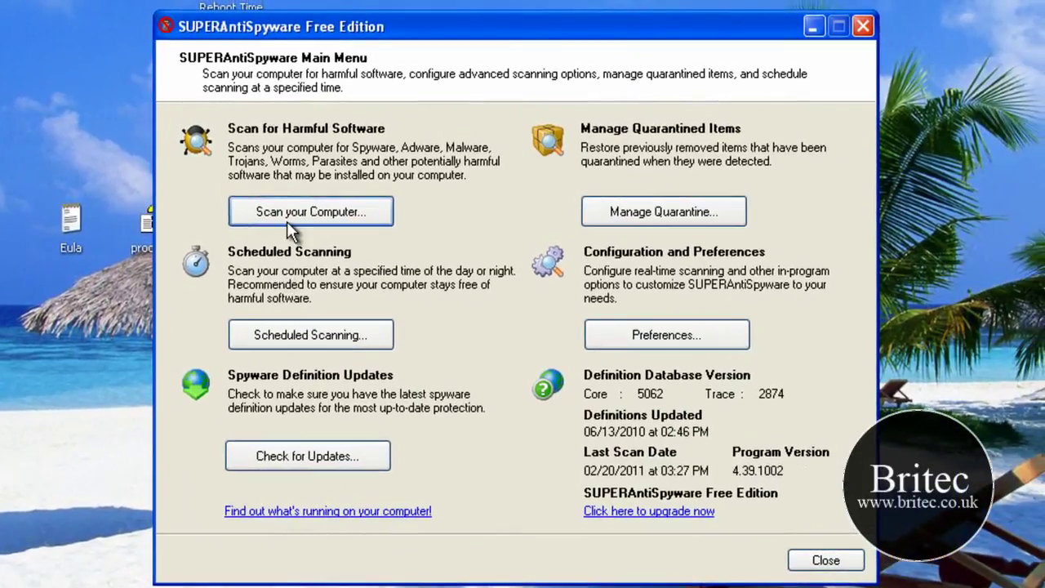
- Start a scan of the computer for harmful software with SUPERAntiSpyware
left_click(284, 211)
left_click(528, 329)
left_click(733, 562)
left_click(478, 354)
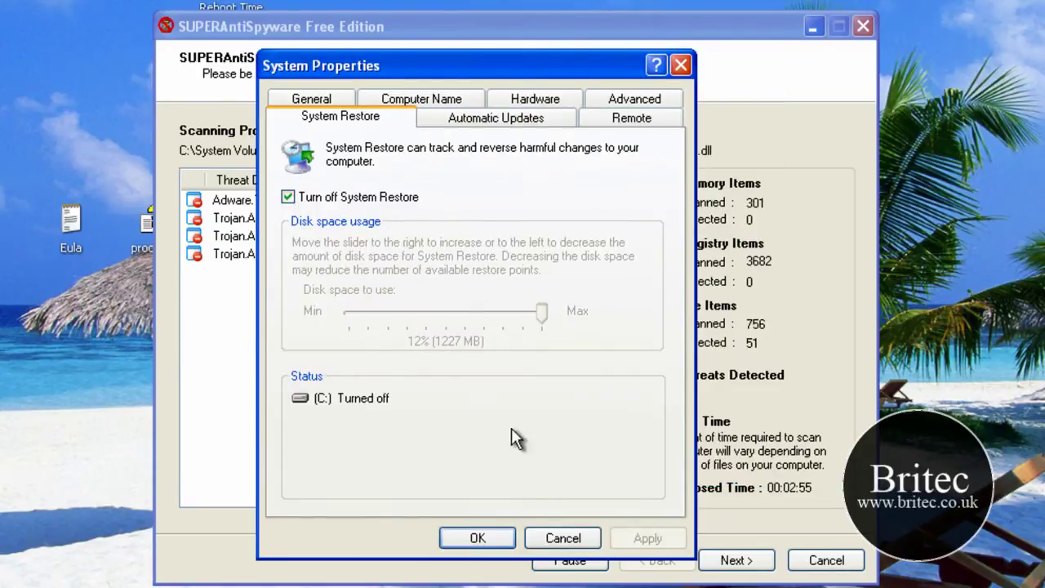
- Turn System Restore back on, apply the change and close System Properties
left_click(292, 200)
left_click(618, 536)
left_click(507, 338)
left_click(507, 349)
left_click(680, 65)
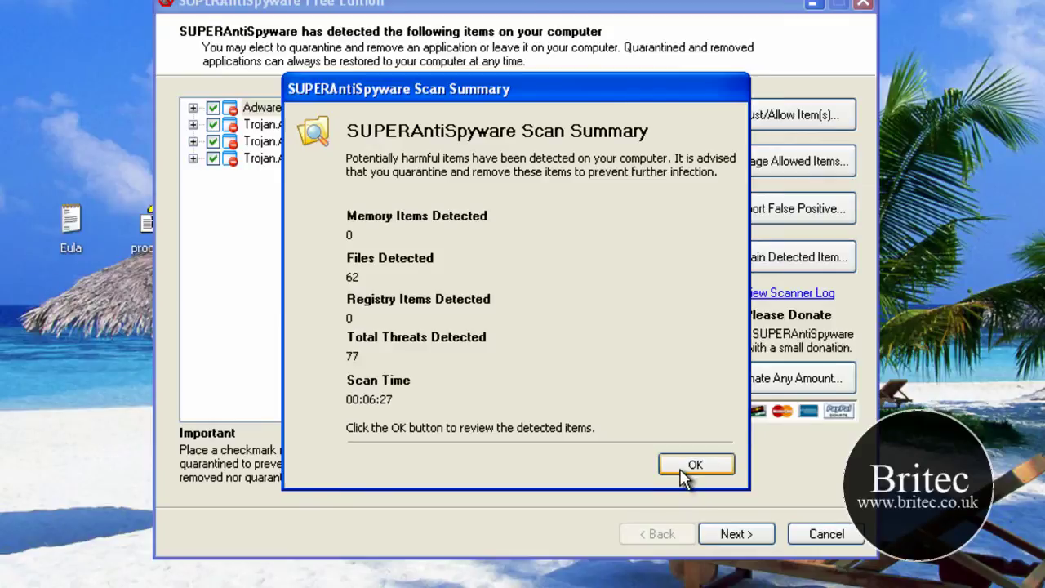
- Dismiss the SUPERAntiSpyware scan summary to review the detected items
left_click(673, 465)
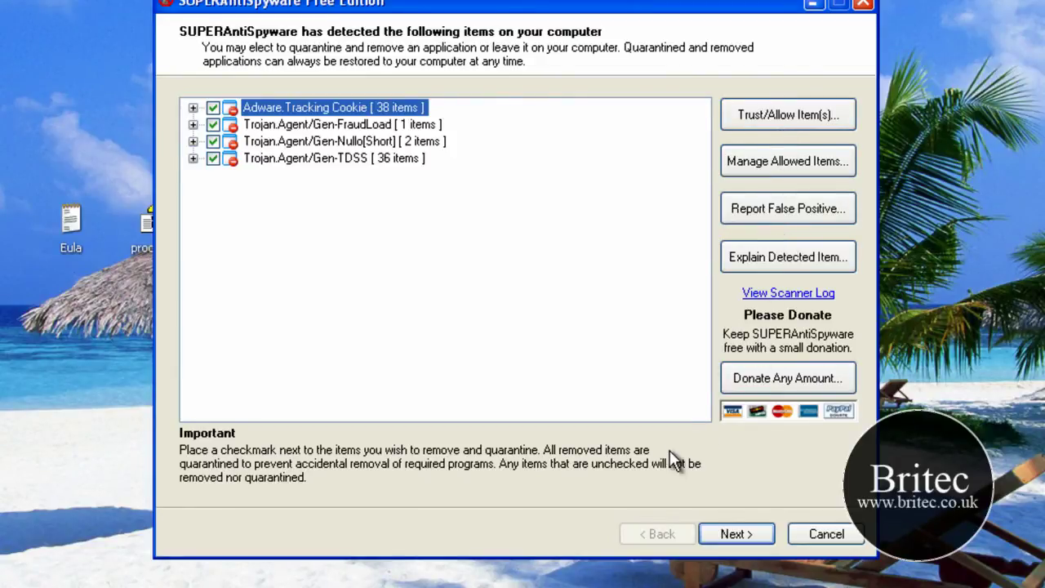